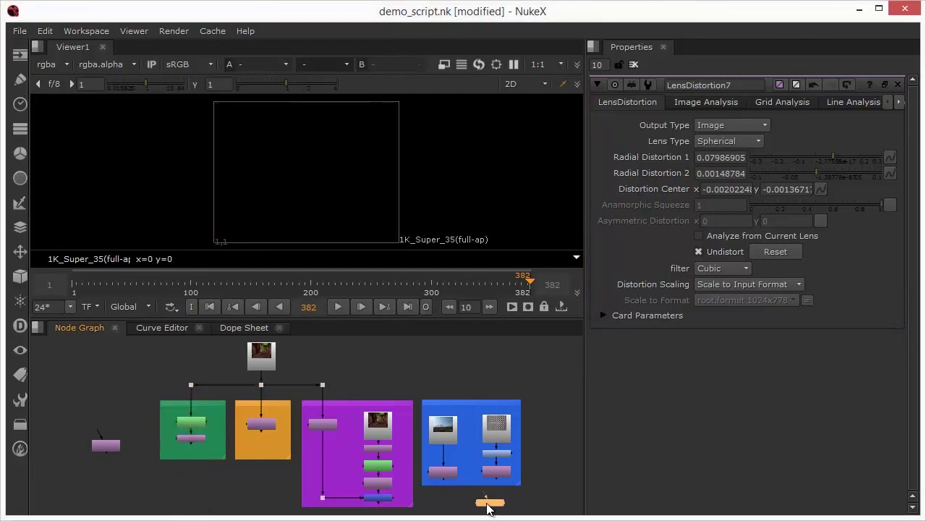
Move LensDistortion2 outside the Grid Analysis backdrop and delete the old LensDistortion3 node.
{"action": "scroll", "coordinate": [481, 440], "scroll_direction": "up", "scroll_amount": 3}
{"action": "middle_click_drag", "start_coordinate": [556, 453], "coordinate": [492, 390]}
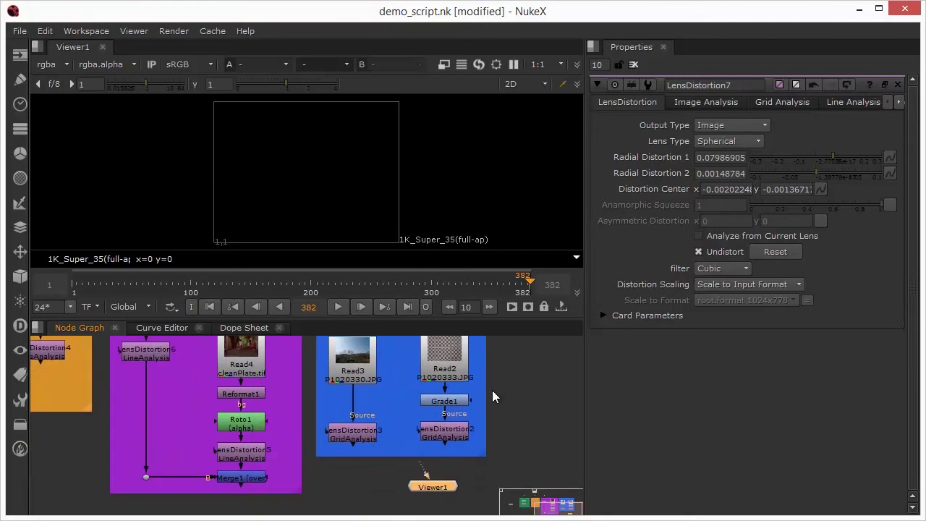
{"action": "left_click_drag", "start_coordinate": [442, 439], "coordinate": [547, 427]}
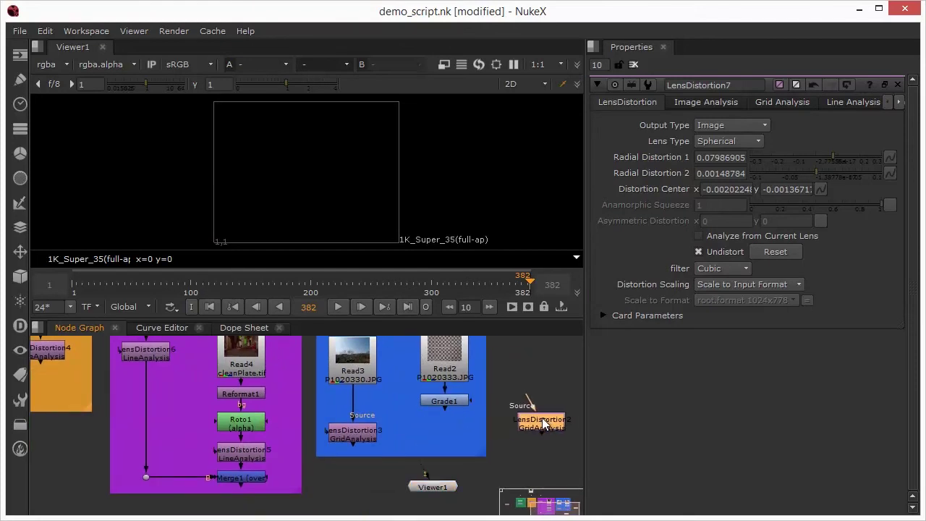
{"action": "left_click", "coordinate": [350, 433]}
{"action": "key", "text": "Delete"}
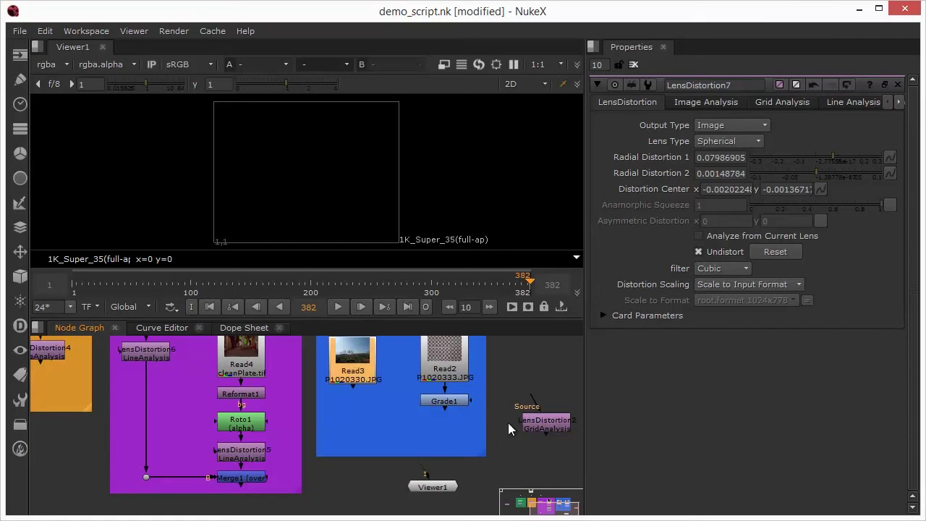
{"action": "left_click_drag", "start_coordinate": [549, 428], "coordinate": [557, 450]}
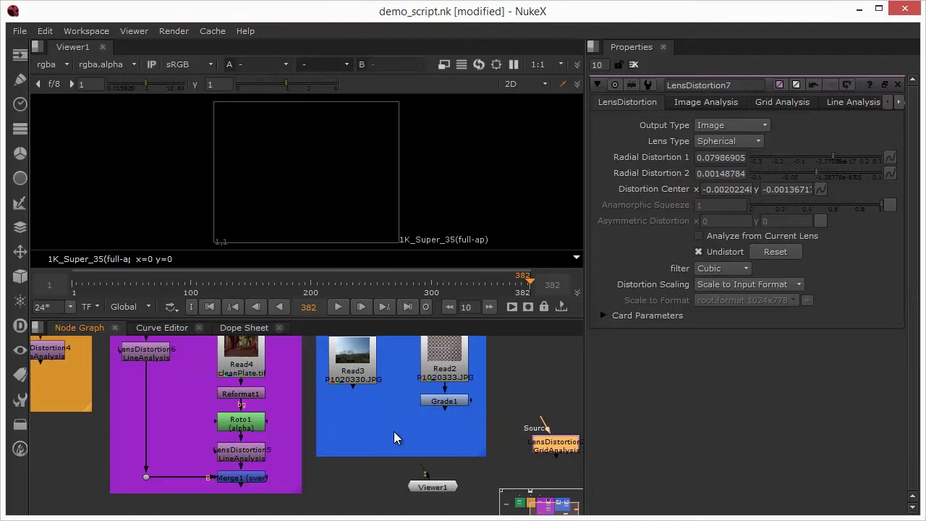
{"action": "middle_click_drag", "start_coordinate": [537, 365], "coordinate": [538, 402]}
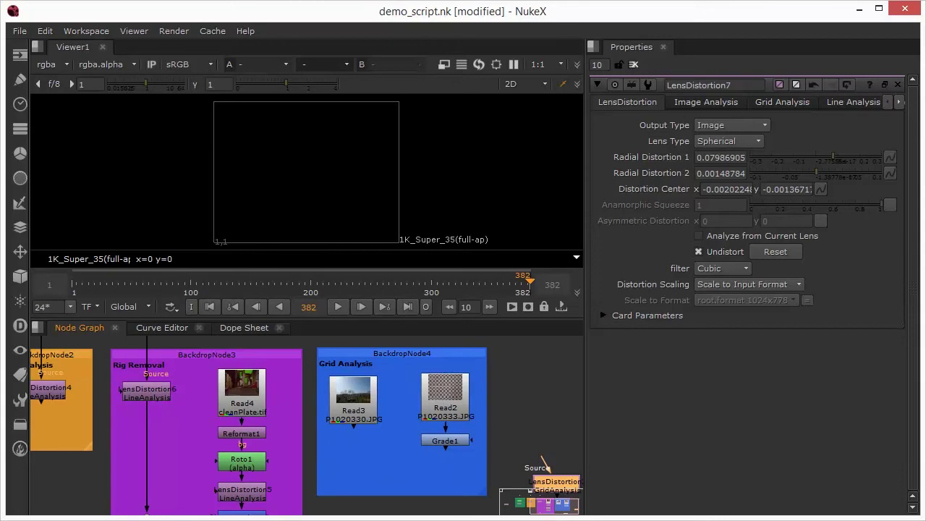
{"action": "middle_click_drag", "start_coordinate": [444, 497], "coordinate": [445, 437]}
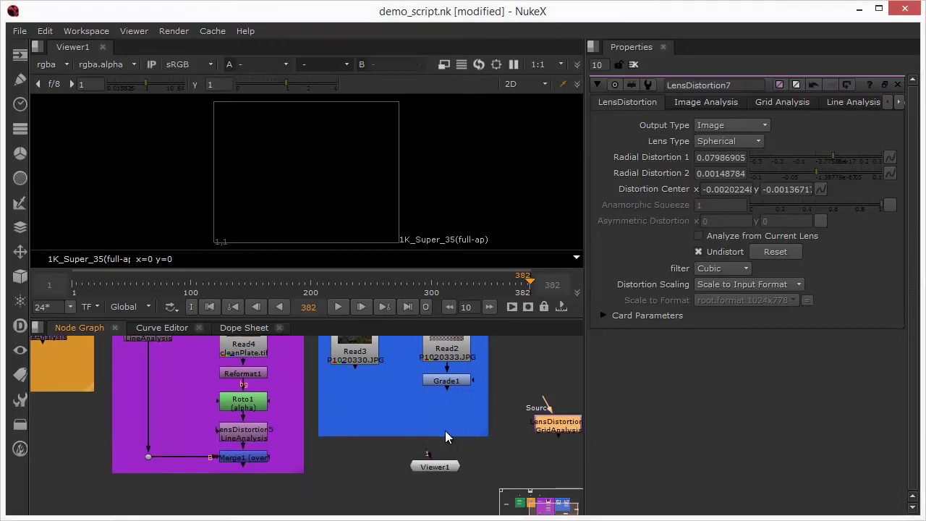
{"action": "left_click_drag", "start_coordinate": [428, 453], "coordinate": [355, 356]}
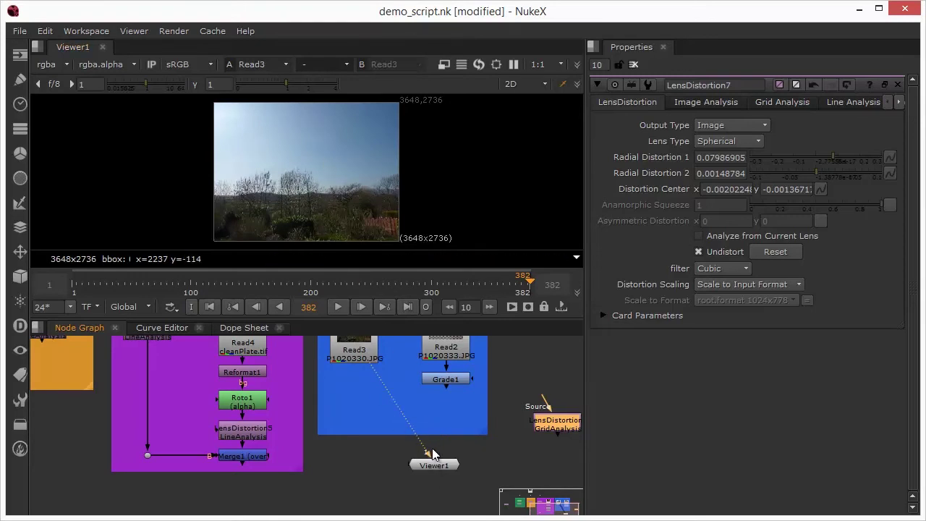
{"action": "left_click_drag", "start_coordinate": [431, 453], "coordinate": [444, 353]}
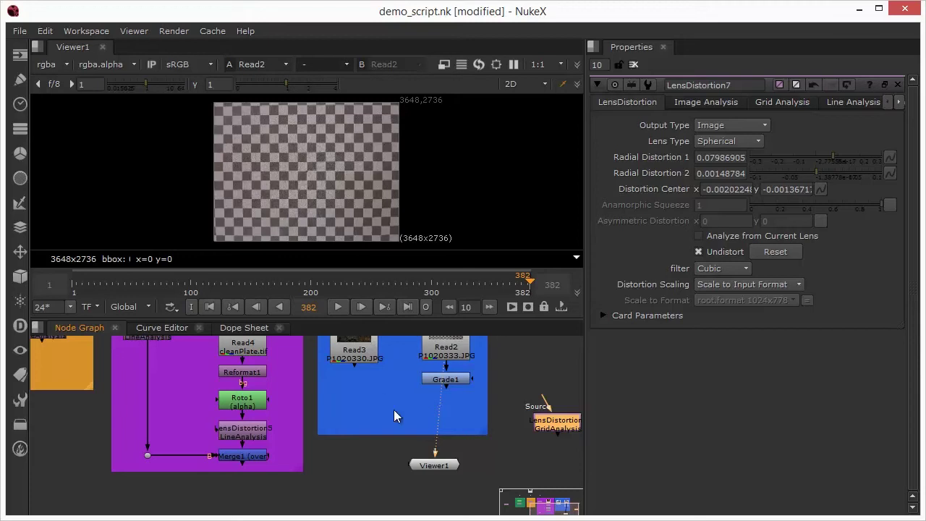
{"action": "left_click_drag", "start_coordinate": [432, 449], "coordinate": [360, 356]}
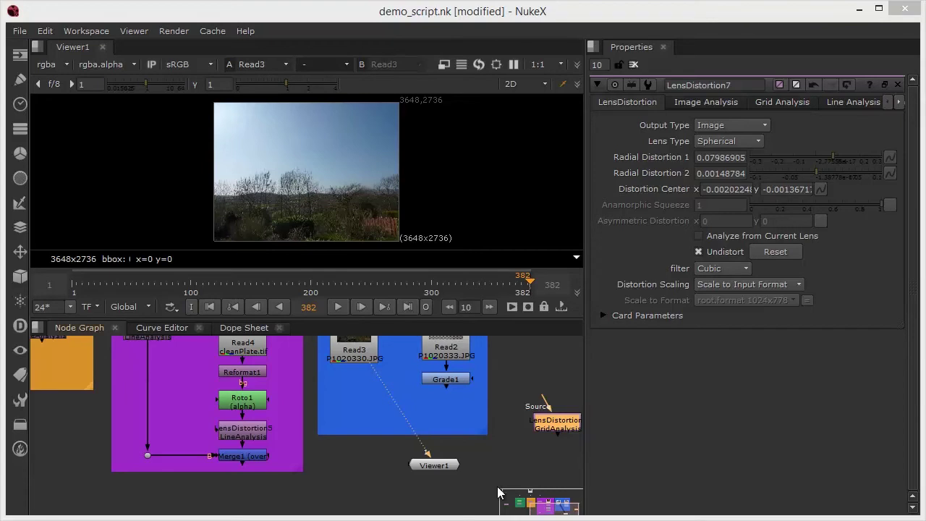
Inspect the Read2 checkerboard in Viewer1, then switch the viewer to Grade1's graded output.
{"action": "left_click_drag", "start_coordinate": [432, 458], "coordinate": [446, 349]}
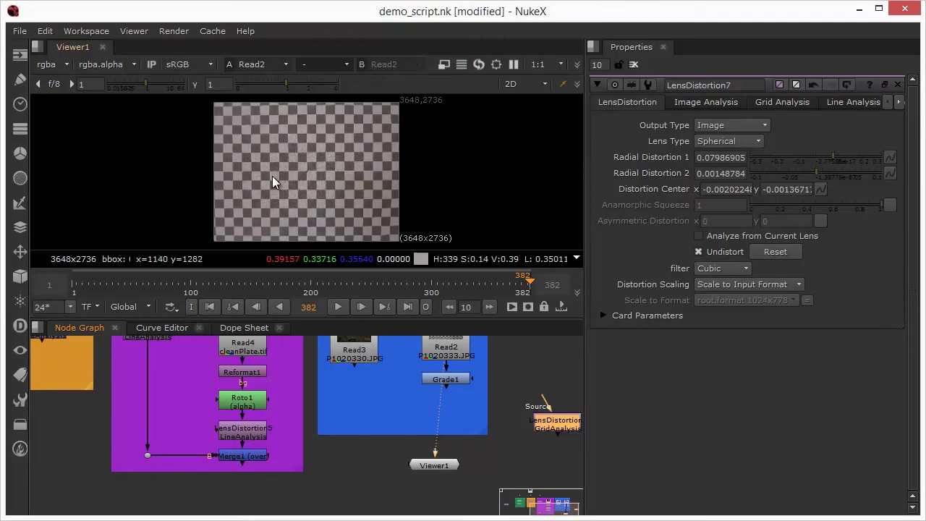
{"action": "scroll", "coordinate": [272, 176], "scroll_direction": "up", "scroll_amount": 2}
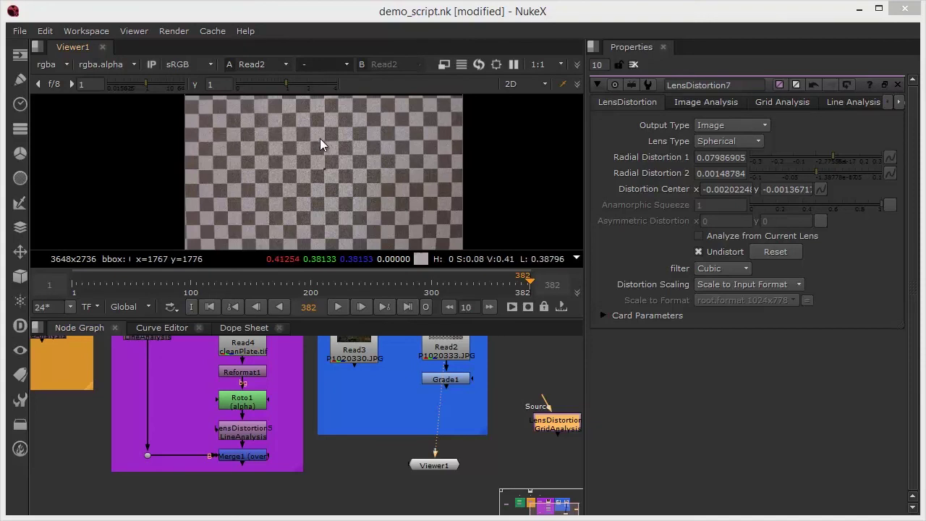
{"action": "left_click_drag", "start_coordinate": [433, 453], "coordinate": [446, 380]}
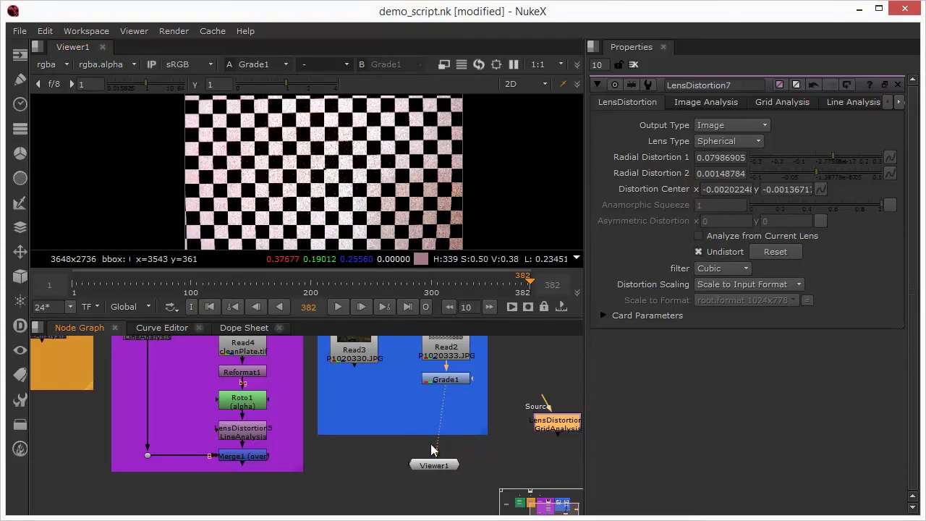
Review Grade1's blackpoint, whitepoint and multiply values, then empty the Properties bin.
{"action": "double_click", "coordinate": [442, 380]}
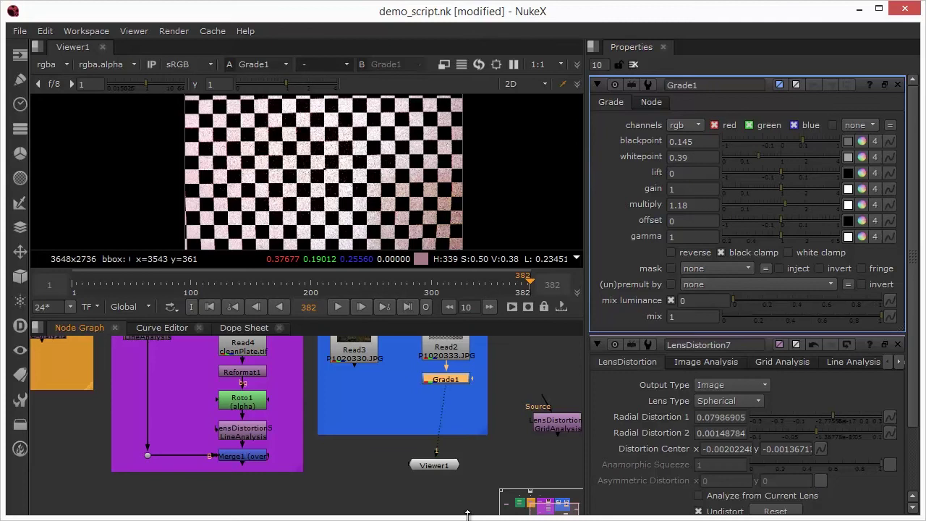
{"action": "left_click", "coordinate": [633, 66]}
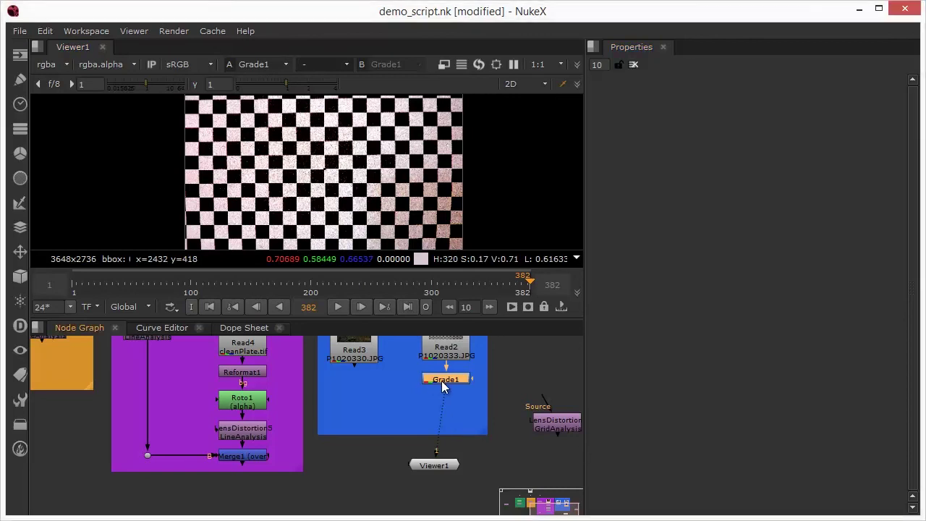
Add a new LensDistortion node, LensDistortion3, directly below Grade1.
{"action": "key", "text": "Tab"}
{"action": "type", "text": "len"}
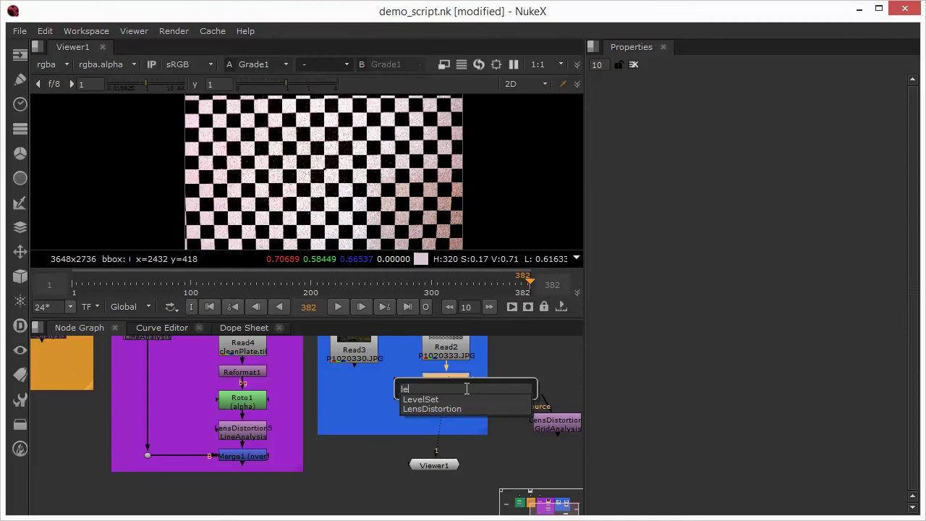
{"action": "left_click", "coordinate": [410, 400]}
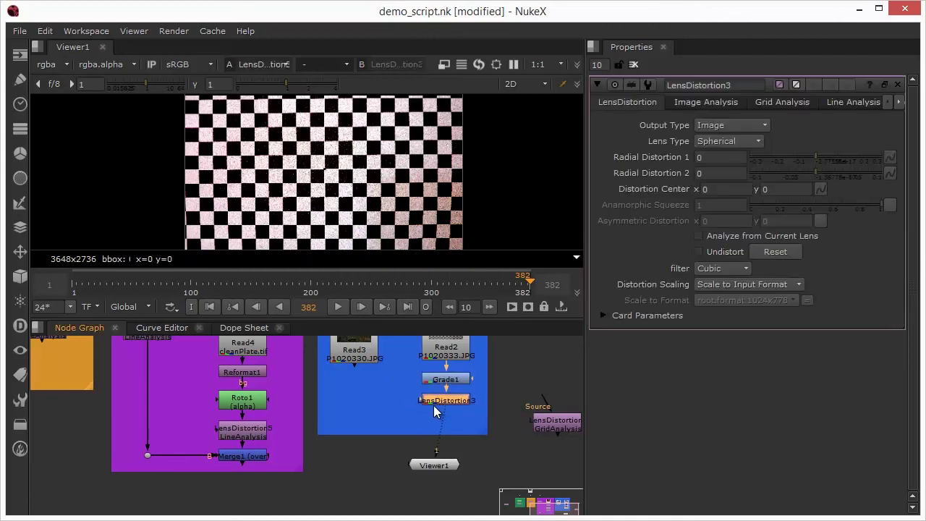
{"action": "left_click_drag", "start_coordinate": [438, 402], "coordinate": [435, 409]}
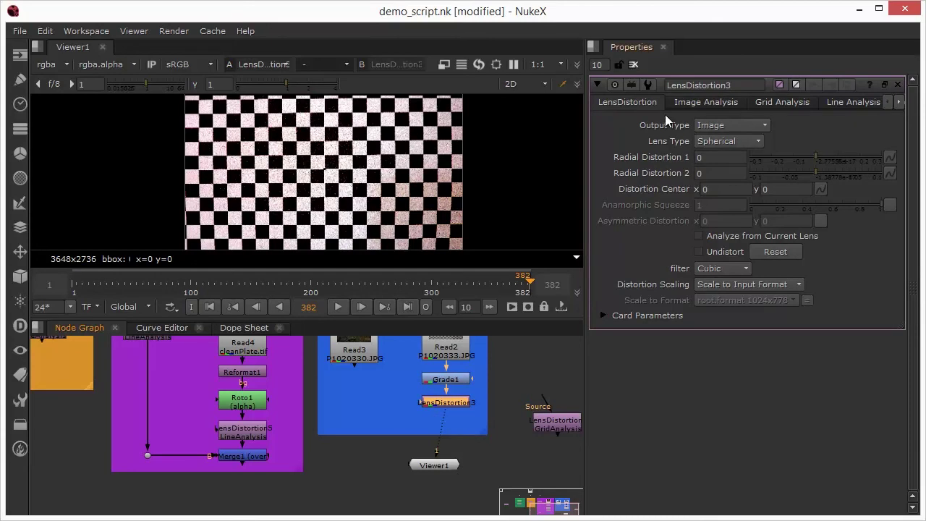
Keep Grid Type at Checkerboard in Grid Analysis and run Analyze Grid on the chart.
{"action": "left_click", "coordinate": [786, 103]}
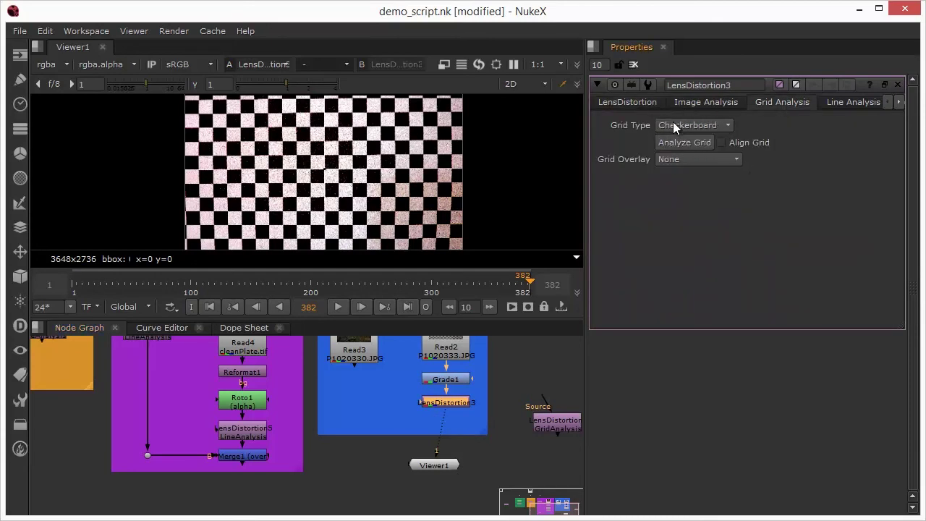
{"action": "left_click", "coordinate": [691, 125]}
{"action": "left_click", "coordinate": [703, 127]}
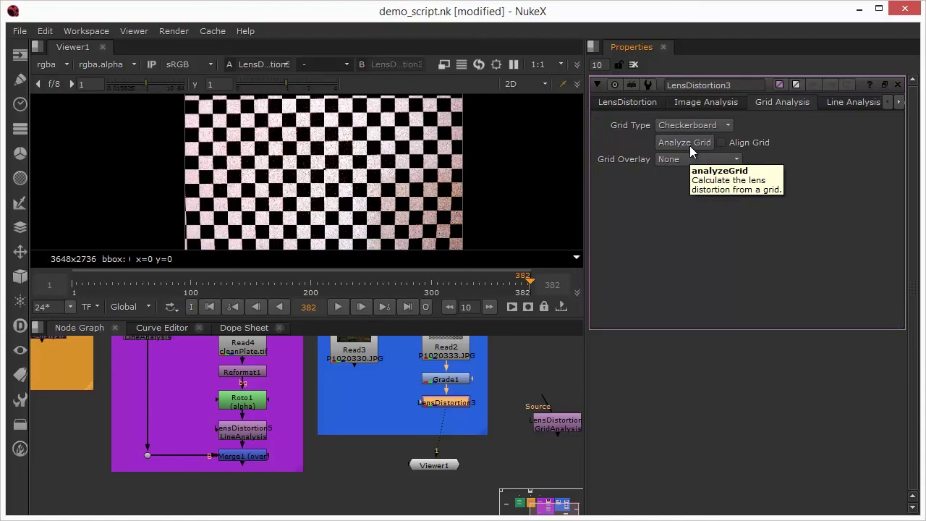
{"action": "left_click", "coordinate": [684, 143]}
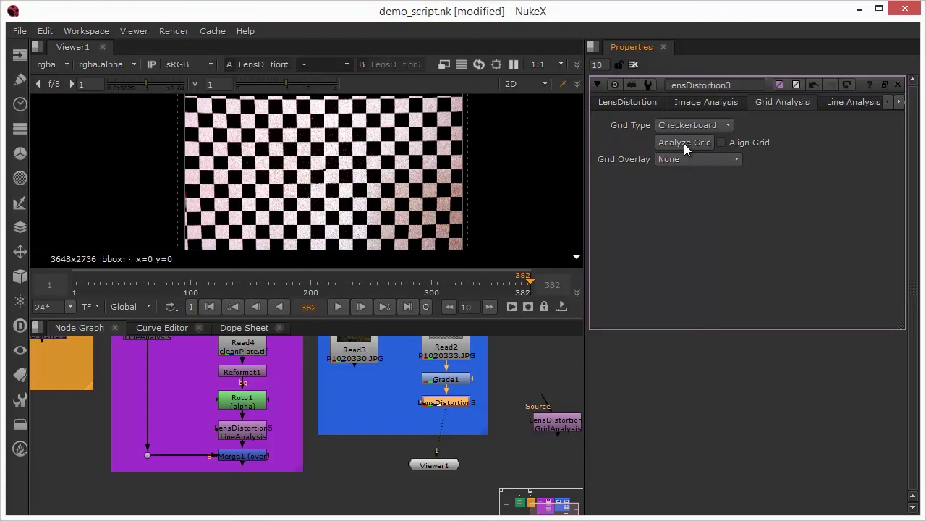
Review the computed Radial Distortion values (0.01936152, -0.01214253) and briefly expand Card Parameters.
{"action": "left_click", "coordinate": [630, 102]}
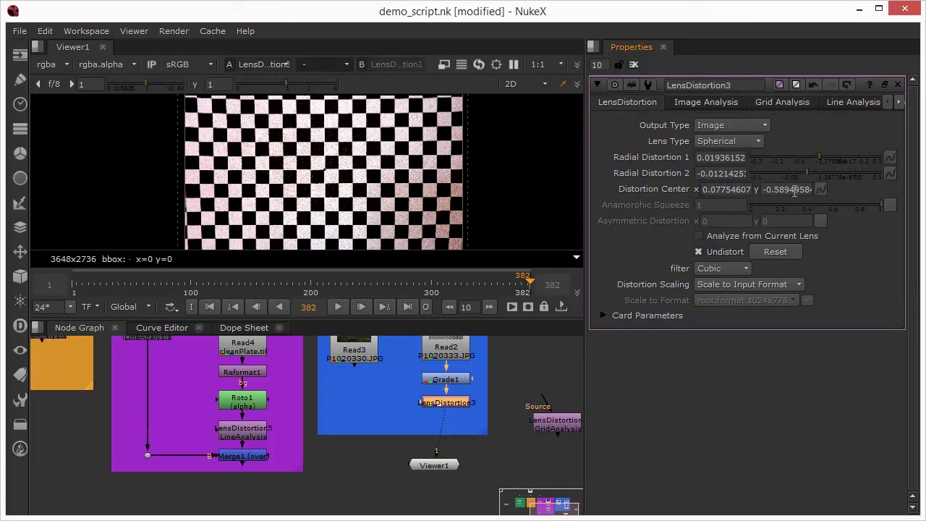
{"action": "left_click", "coordinate": [601, 316]}
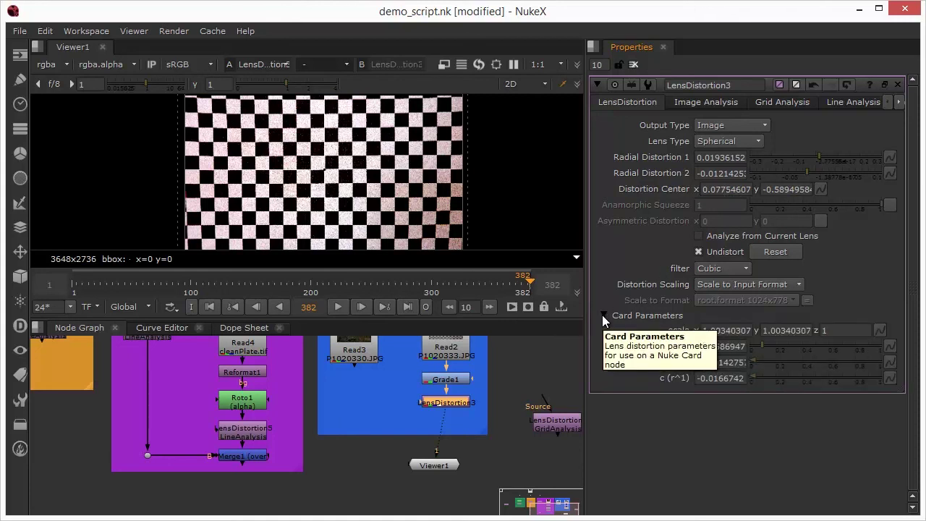
{"action": "left_click", "coordinate": [602, 315]}
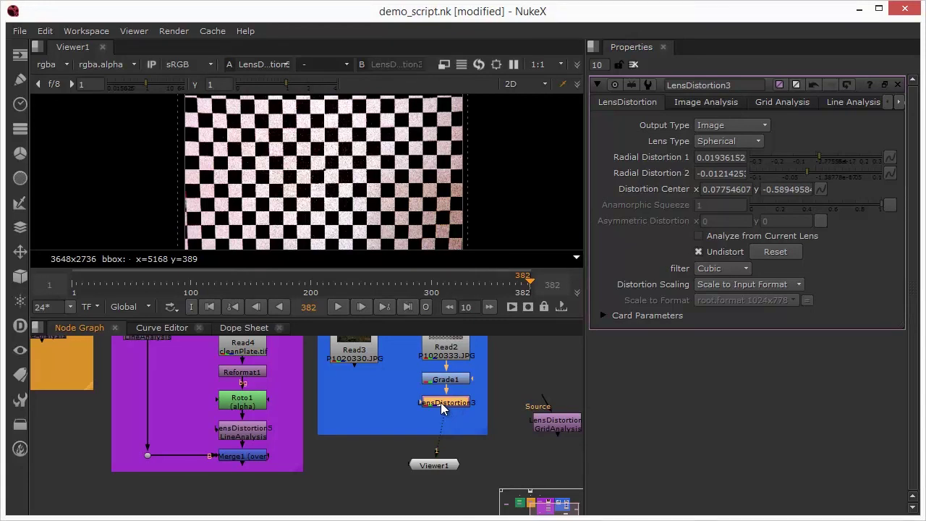
Duplicate LensDistortion3 as LensDistortion8 and place the copy under Read3.
{"action": "key", "text": "ctrl+c"}
{"action": "key", "text": "ctrl+v"}
{"action": "left_click_drag", "start_coordinate": [441, 401], "coordinate": [354, 354]}
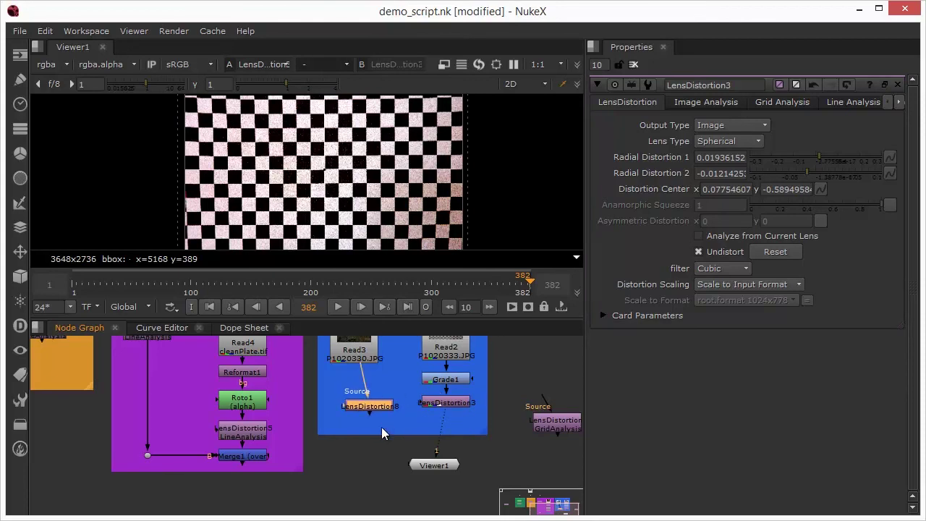
{"action": "left_click_drag", "start_coordinate": [364, 403], "coordinate": [355, 389]}
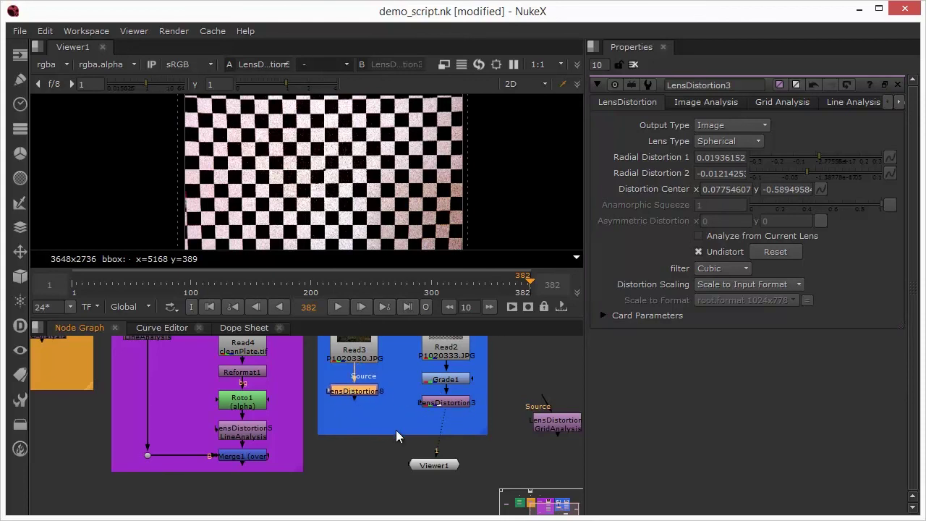
View the undistorted landscape through LensDistortion8 and toggle the node off to compare.
{"action": "key", "text": "1"}
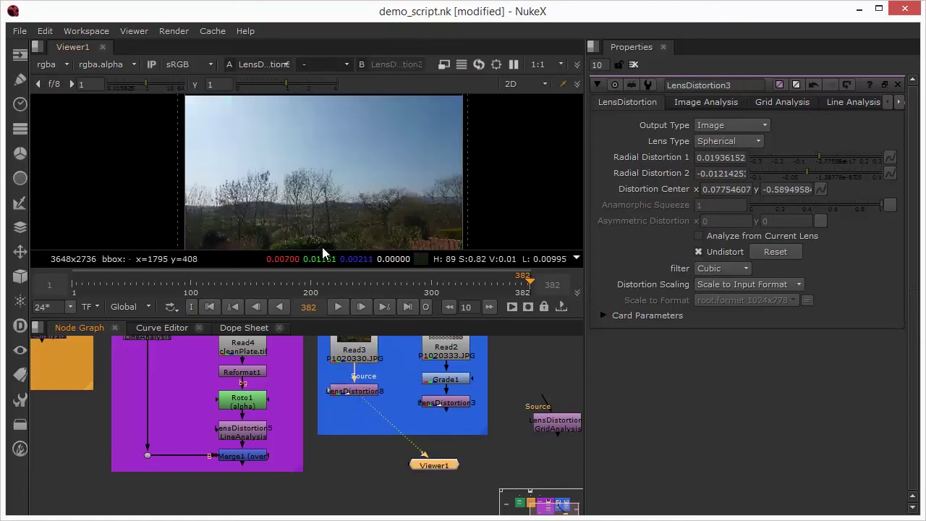
{"action": "left_click_drag", "start_coordinate": [309, 320], "coordinate": [308, 374]}
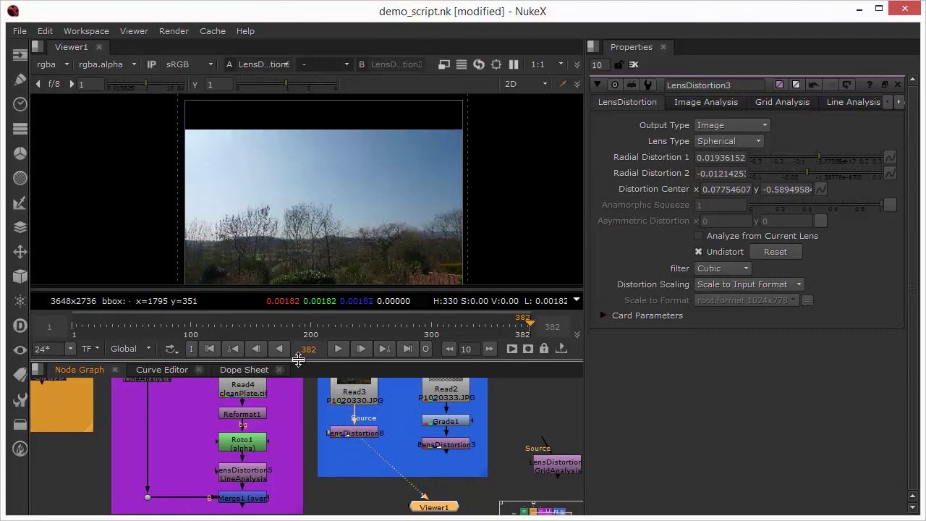
{"action": "middle_click_drag", "start_coordinate": [314, 248], "coordinate": [315, 215]}
{"action": "left_click", "coordinate": [354, 445]}
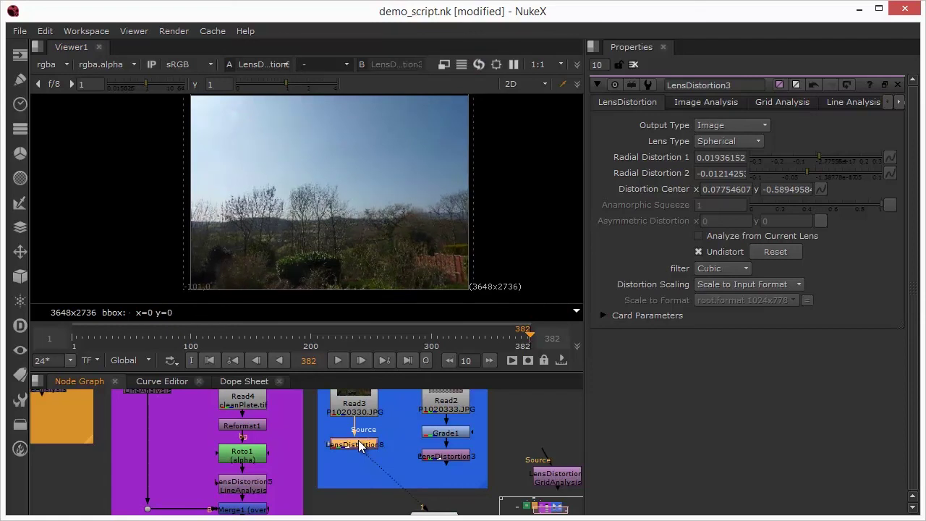
{"action": "key", "text": "d"}
{"action": "key", "text": "d"}
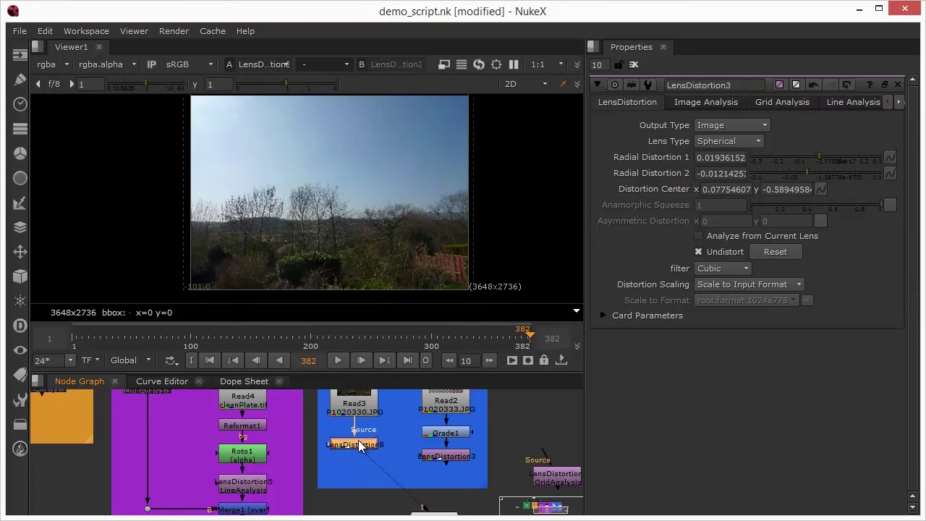